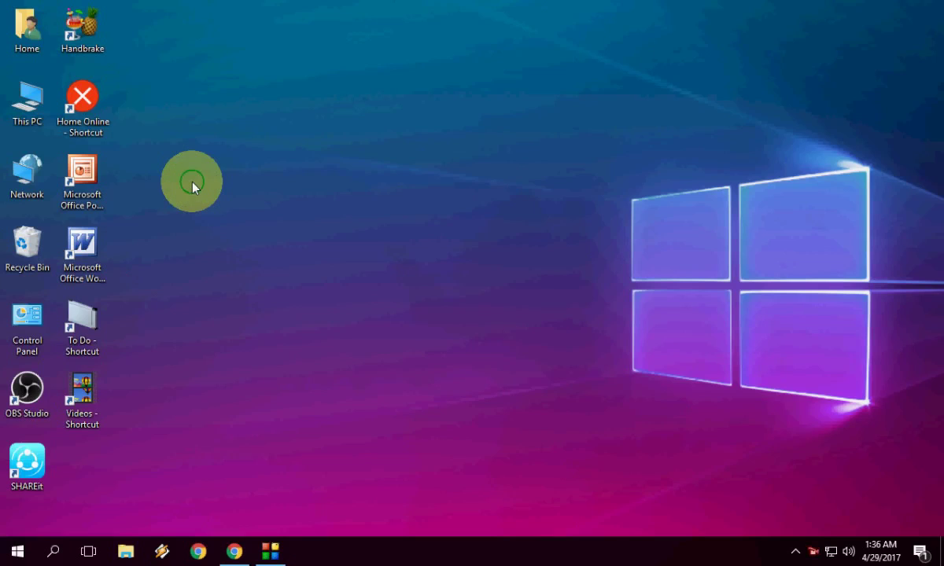
- Refresh the desktop and bring up Chrome showing the 'windows 10 download' Google results
click(212, 225)
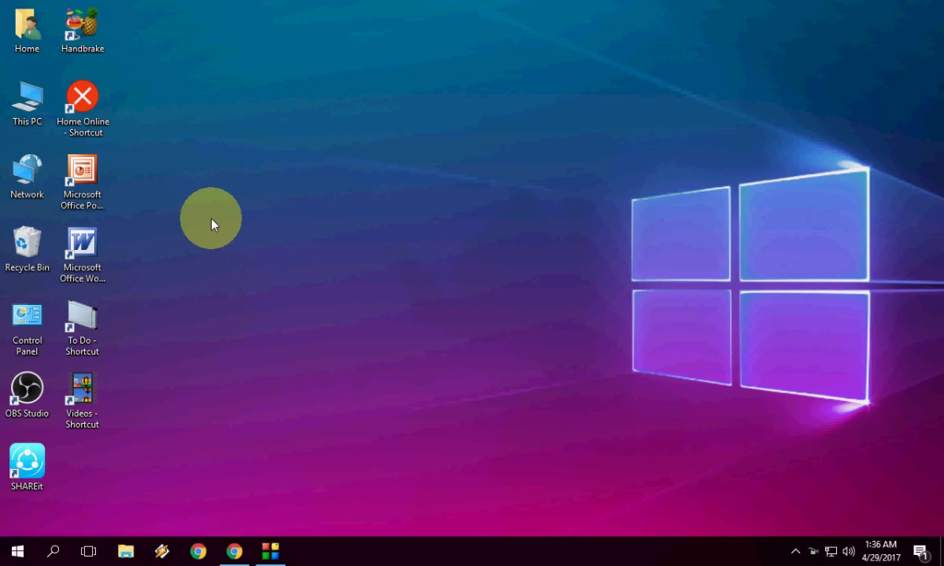
right_click(214, 220)
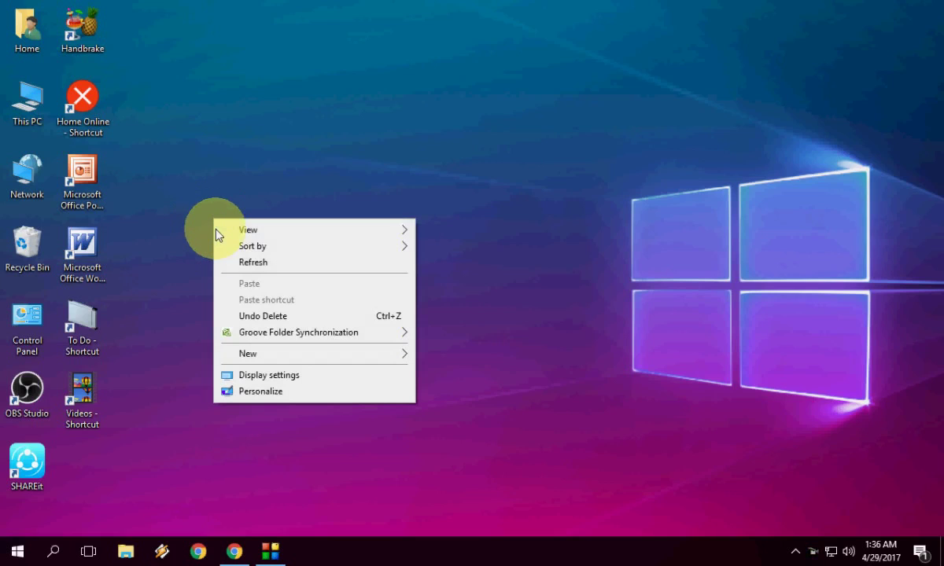
click(225, 263)
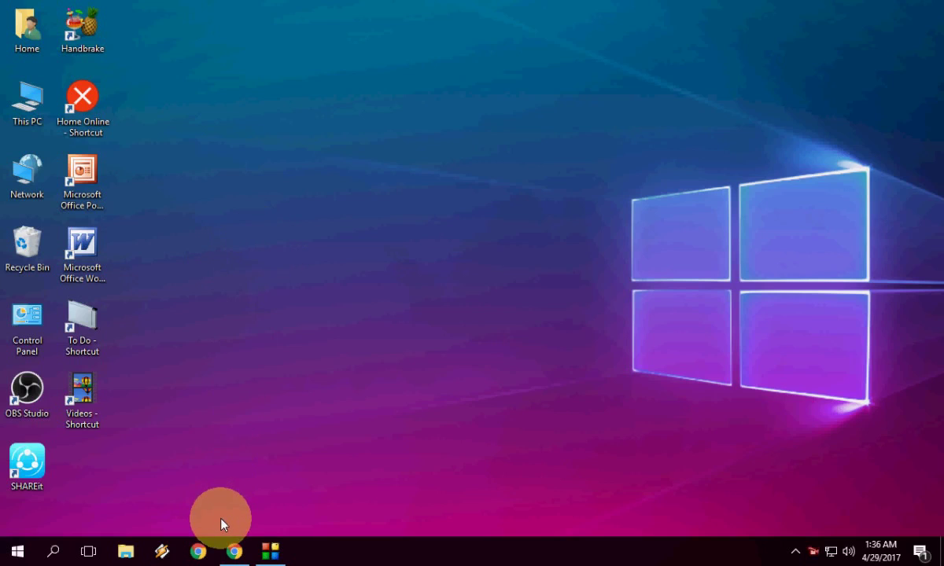
click(234, 551)
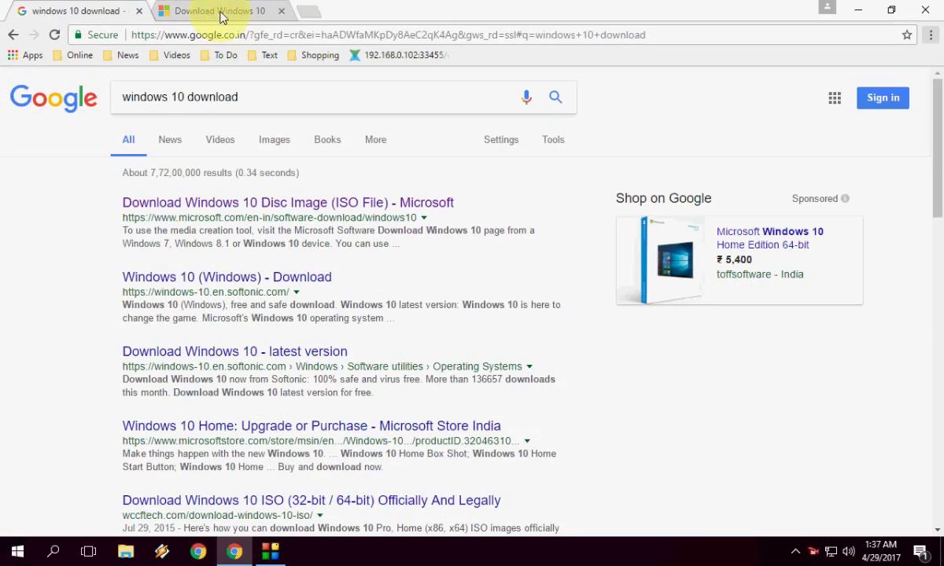
- Download MediaCreationTool.exe from Microsoft's Download Windows 10 page and run it
click(221, 18)
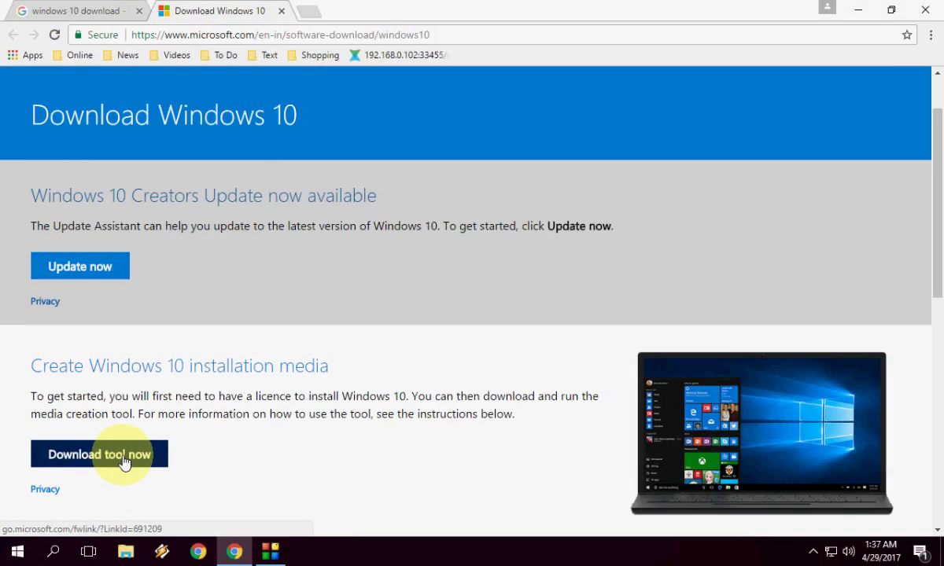
click(123, 461)
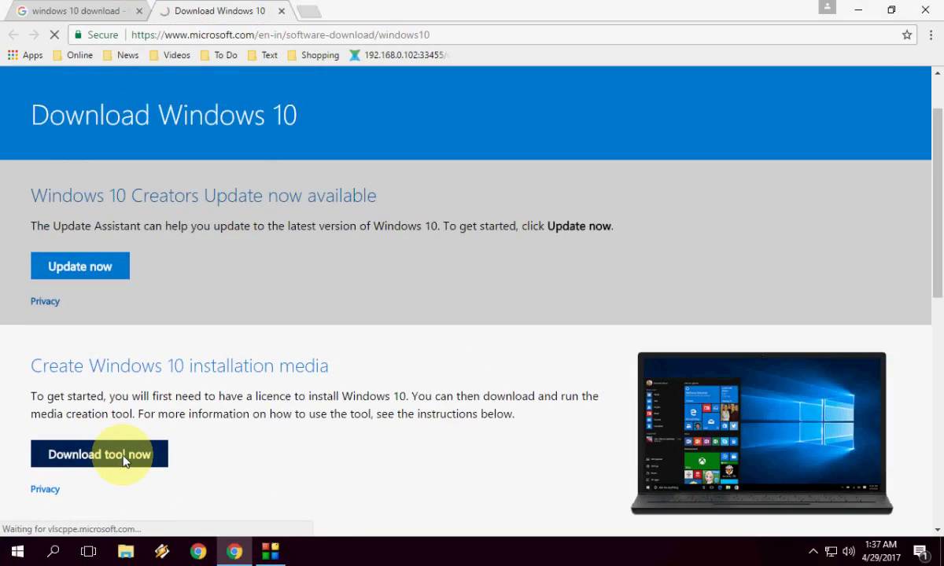
click(335, 330)
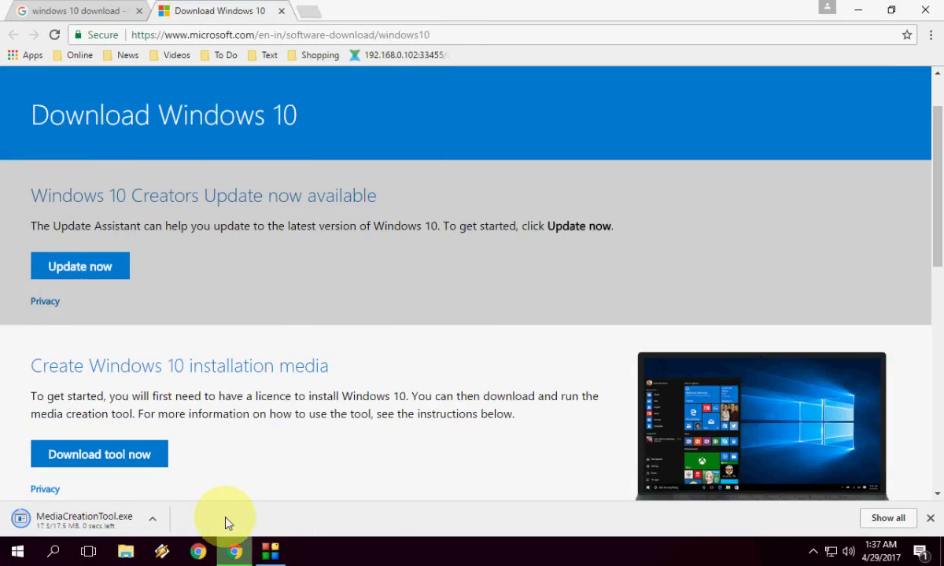
click(235, 552)
double_click(193, 319)
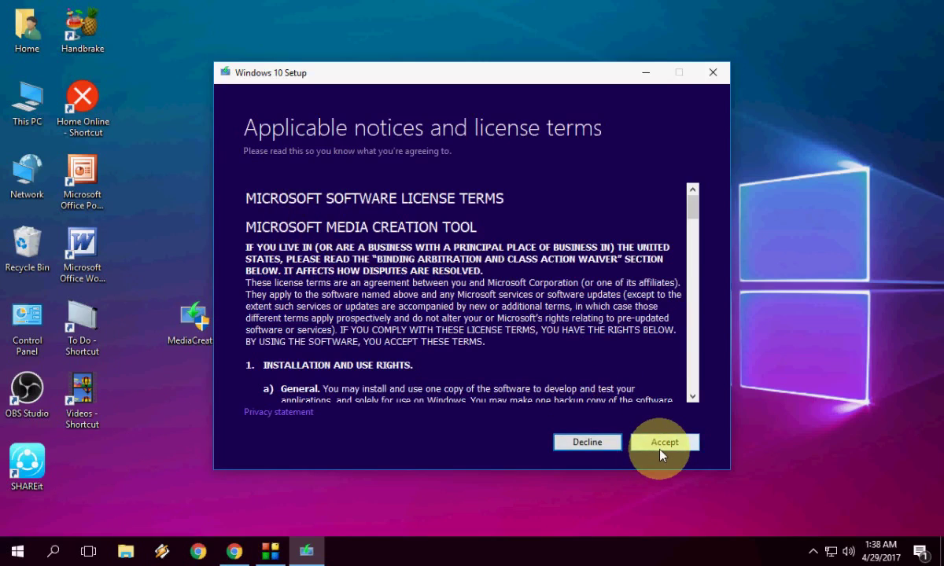
- Accept the license terms and choose to create installation media (USB, DVD or ISO) for another PC
click(663, 445)
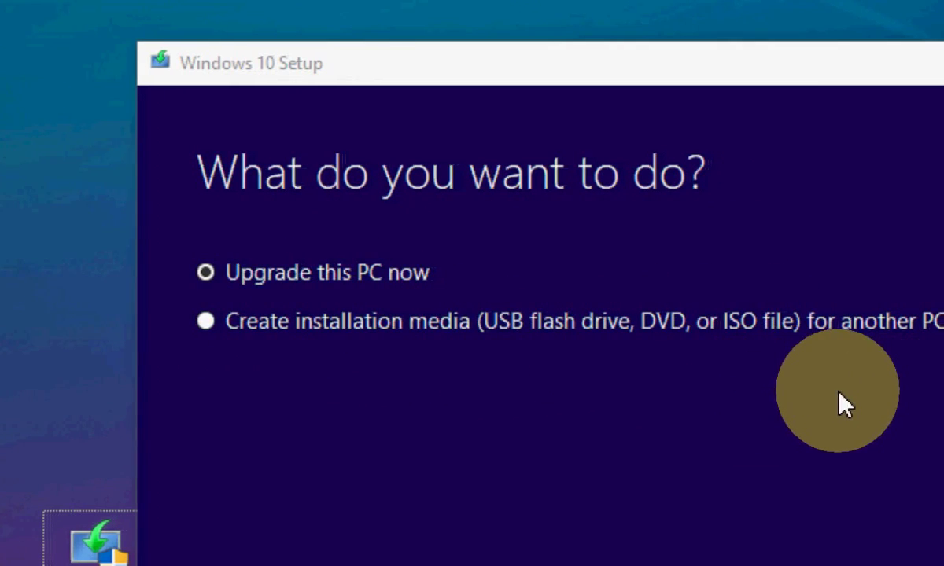
click(191, 321)
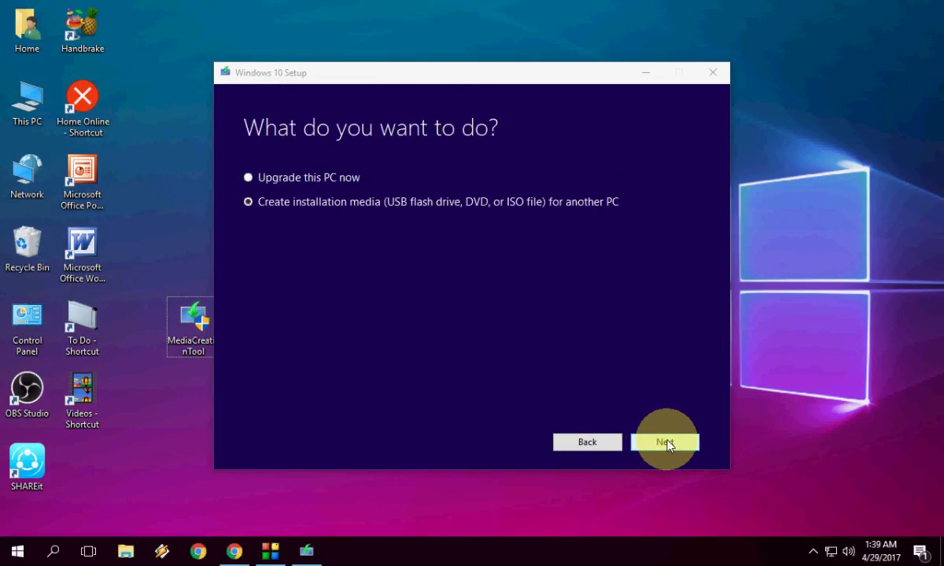
click(667, 443)
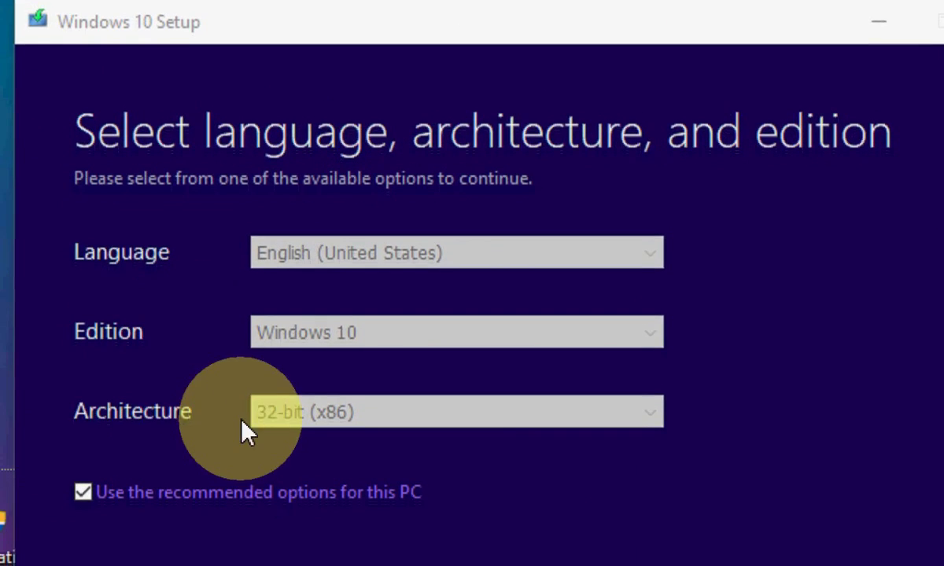
- Review the architecture list, keeping English (United States), Windows 10, 32-bit (x86) as recommended
click(91, 505)
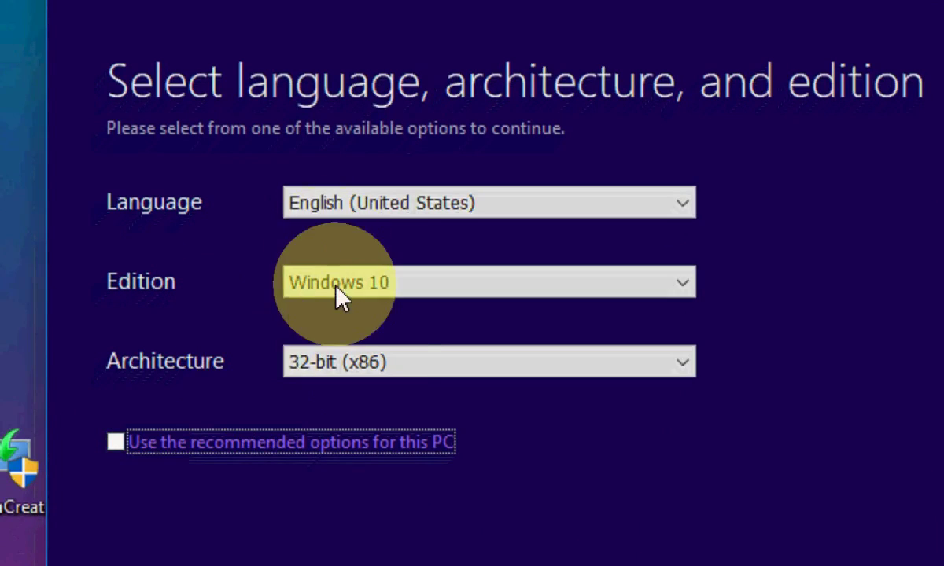
click(375, 366)
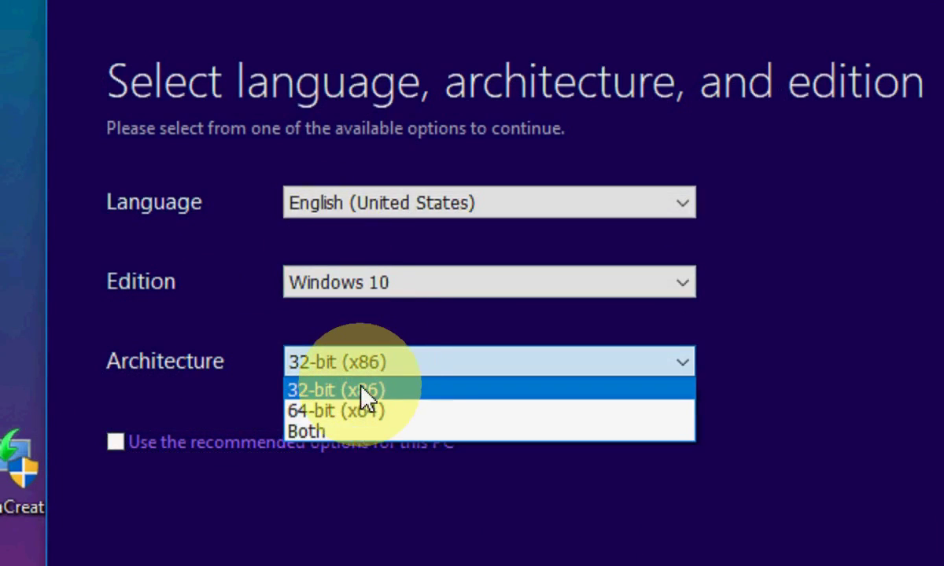
click(364, 390)
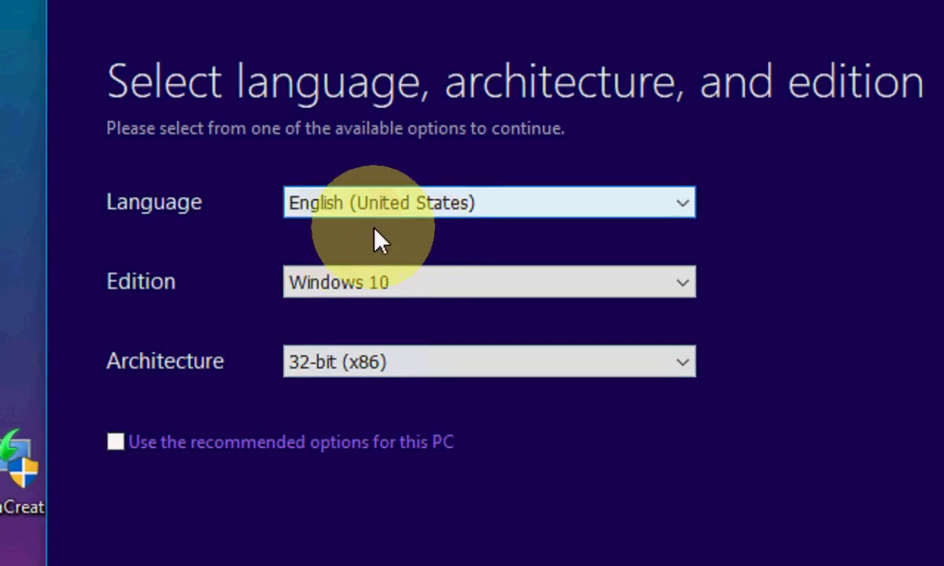
click(118, 442)
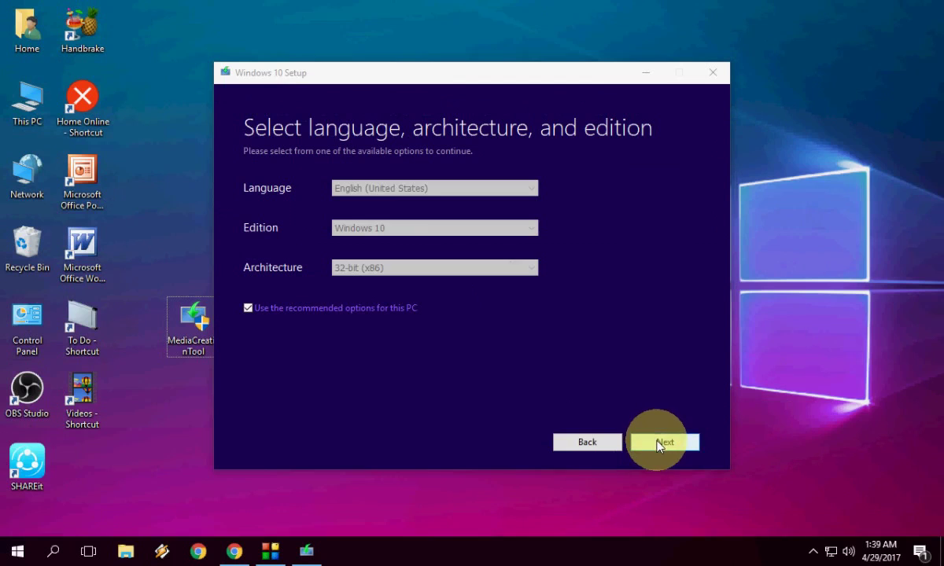
click(662, 443)
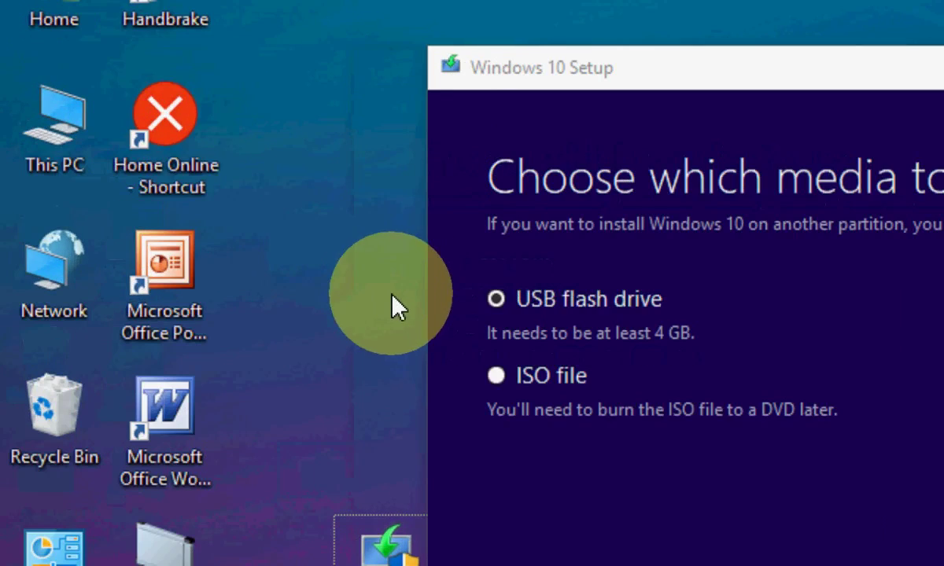
- Select ISO file as the media type and continue to the save location
click(491, 308)
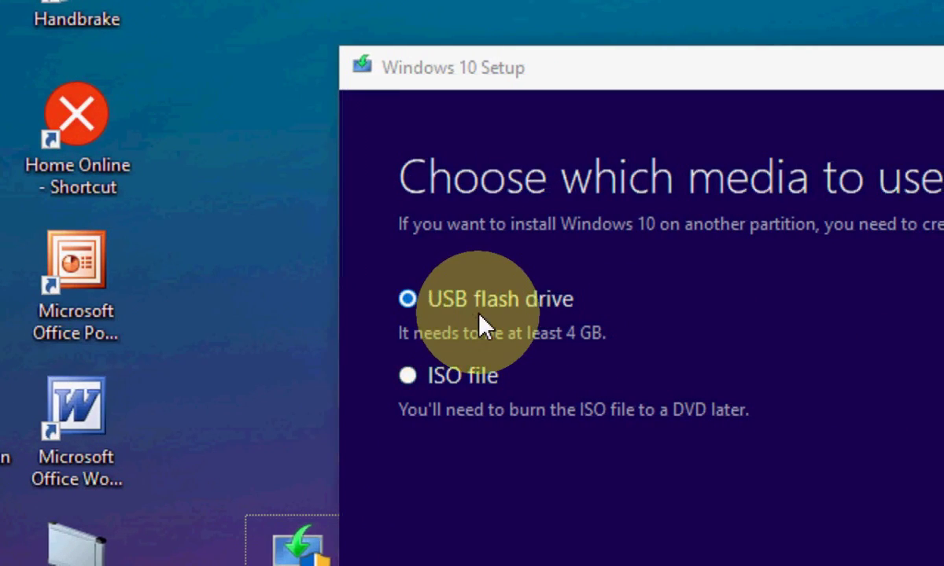
click(409, 377)
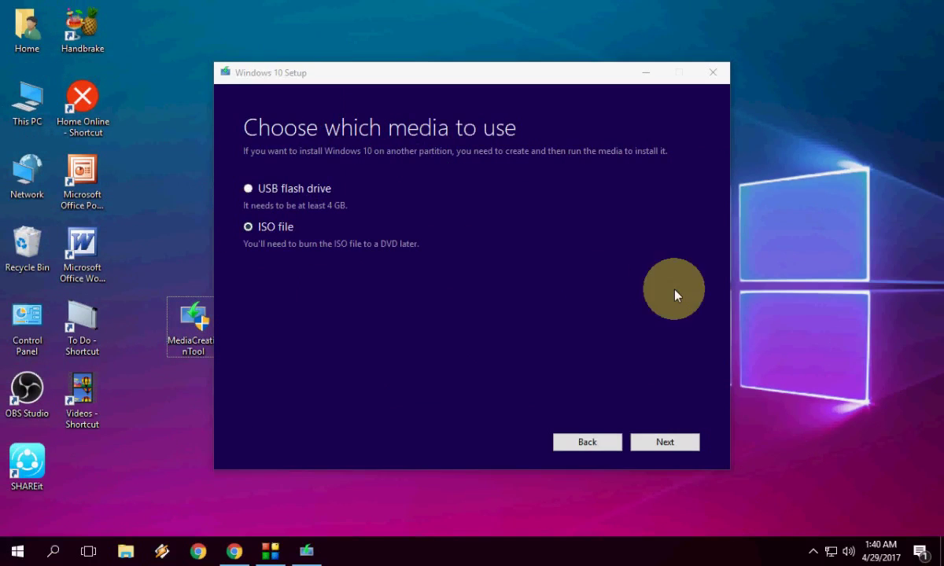
click(665, 443)
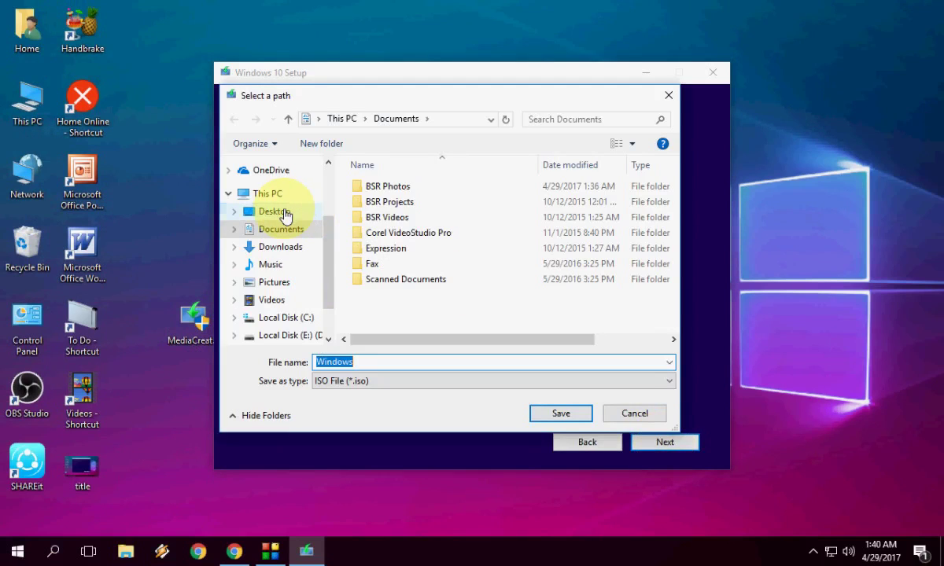
- Save the ISO on the Desktop as 'Windows 10 creators updates' to start the download
click(274, 212)
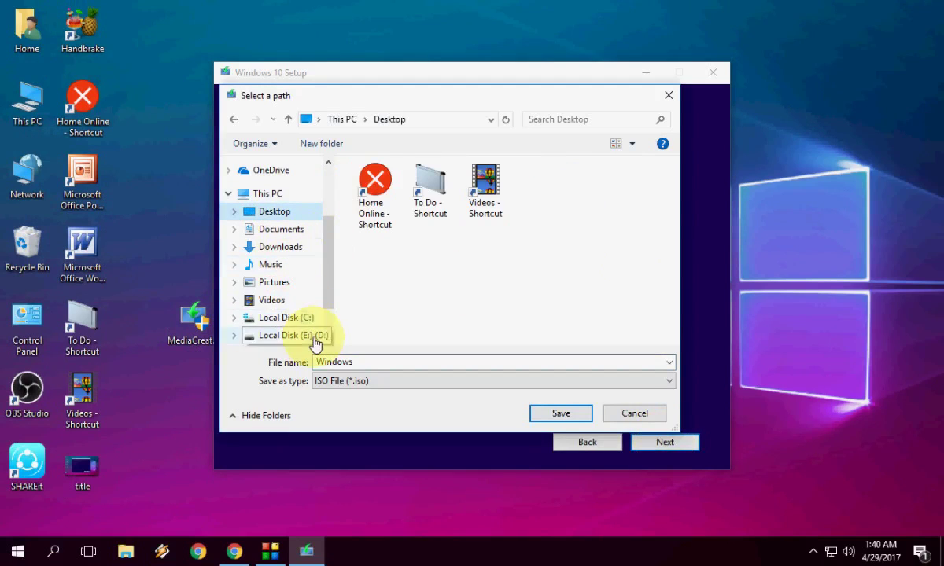
click(371, 363)
double_click(371, 362)
click(373, 362)
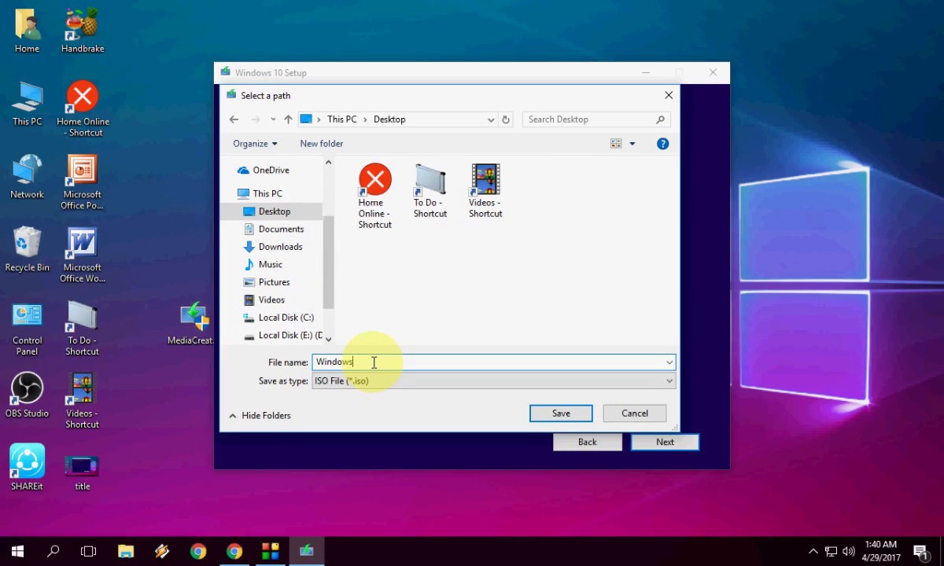
text( 10 cr)
text(eators updates)
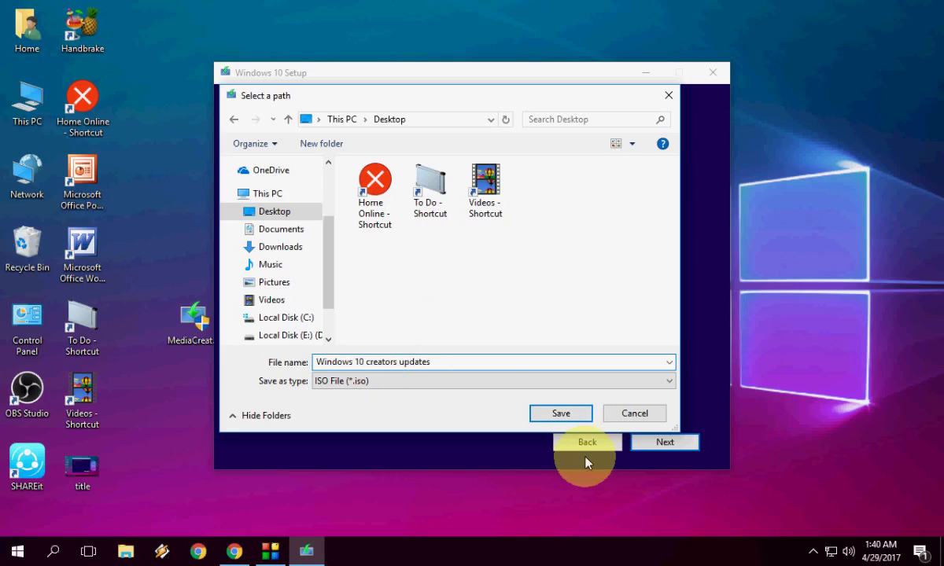
click(564, 417)
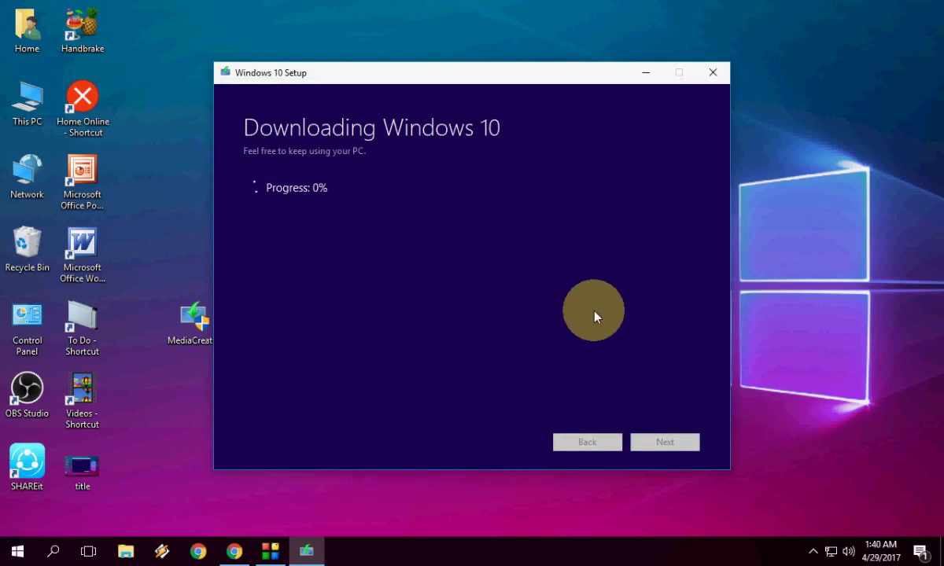
- Leave the Windows 10 ISO download running until it completes
click(785, 262)
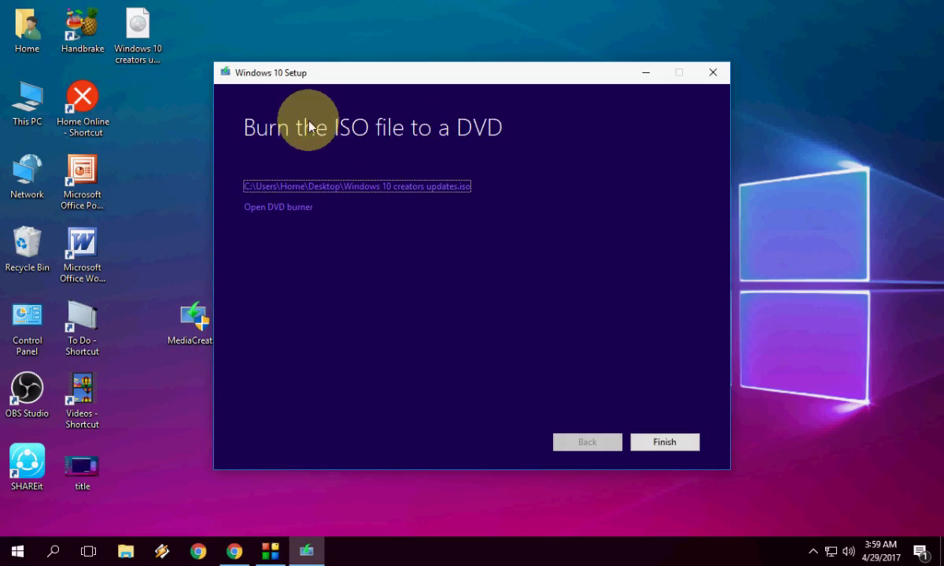
- Finish Windows 10 Setup so it cleans up and returns to the desktop
click(662, 445)
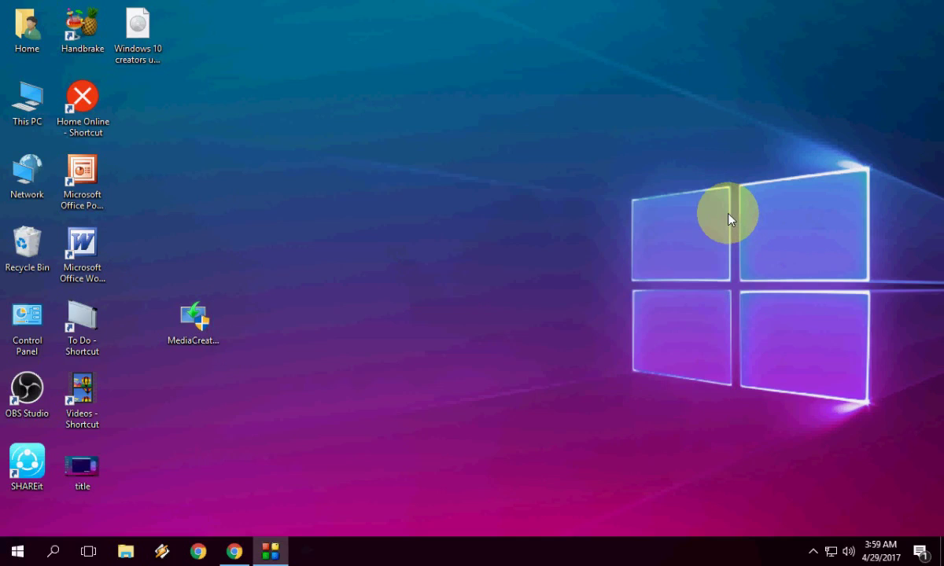
right_click(415, 171)
- Move the ISO icon beside the other icons and confirm in Properties its size is 2.64 GB
click(450, 210)
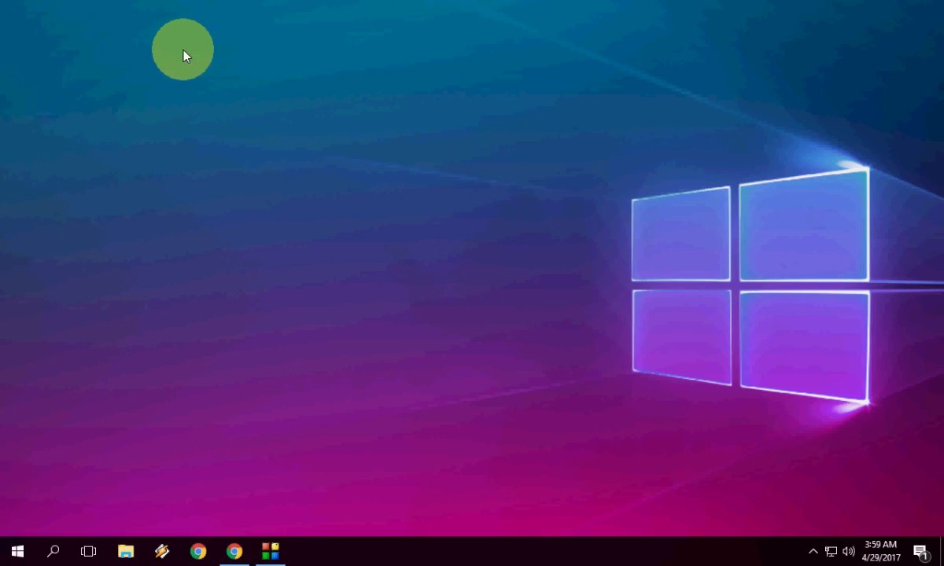
drag(149, 49, 204, 116)
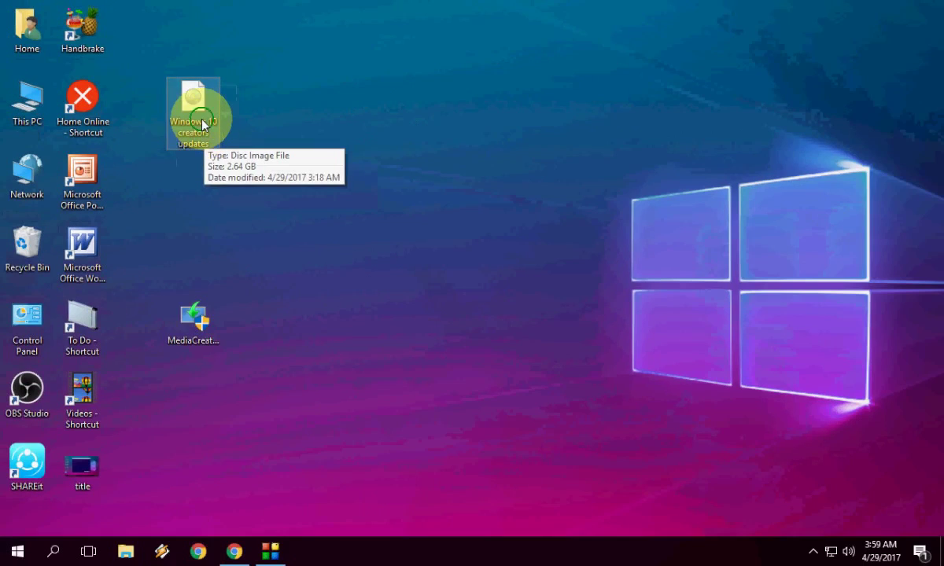
double_click(203, 124)
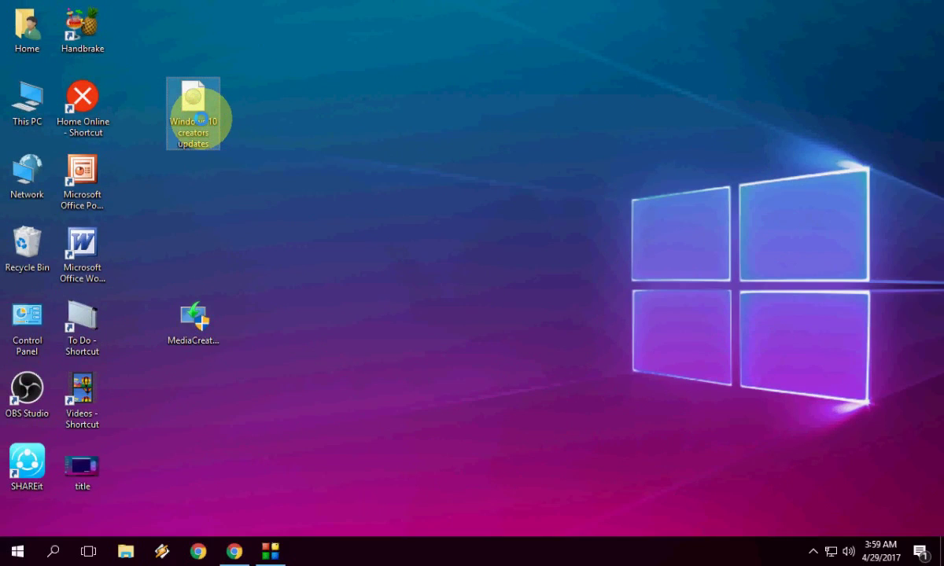
right_click(202, 120)
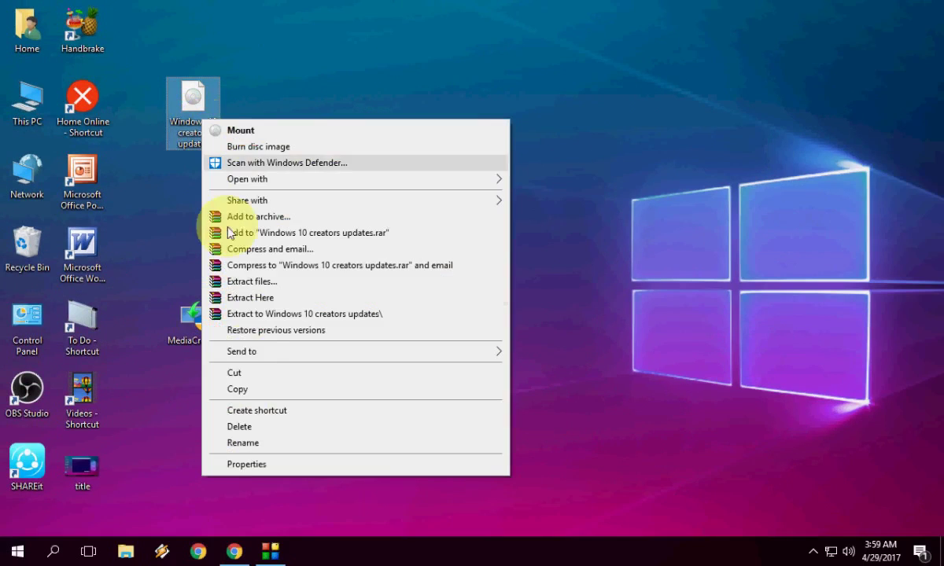
click(264, 465)
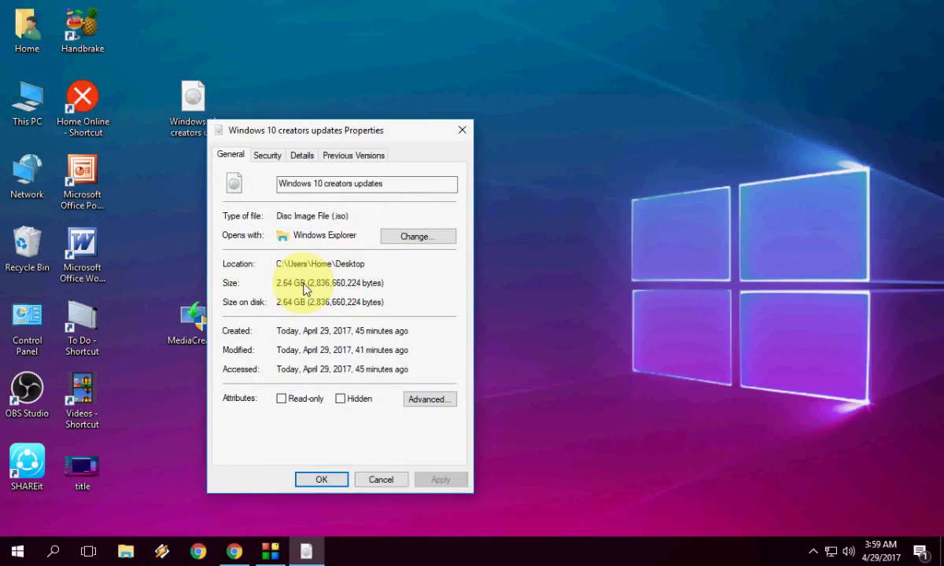
click(377, 480)
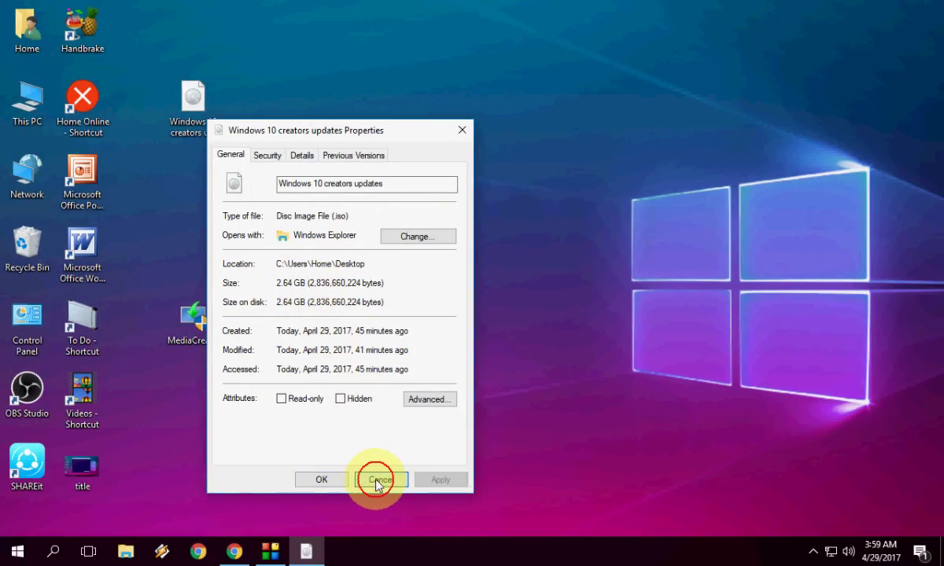
- Refresh the desktop twice
right_click(372, 269)
click(402, 313)
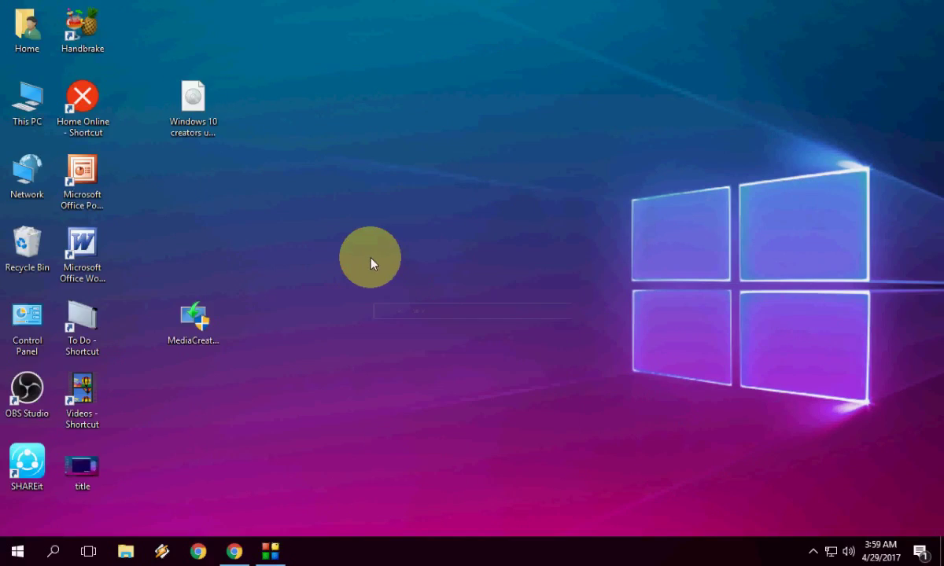
right_click(371, 264)
click(392, 301)
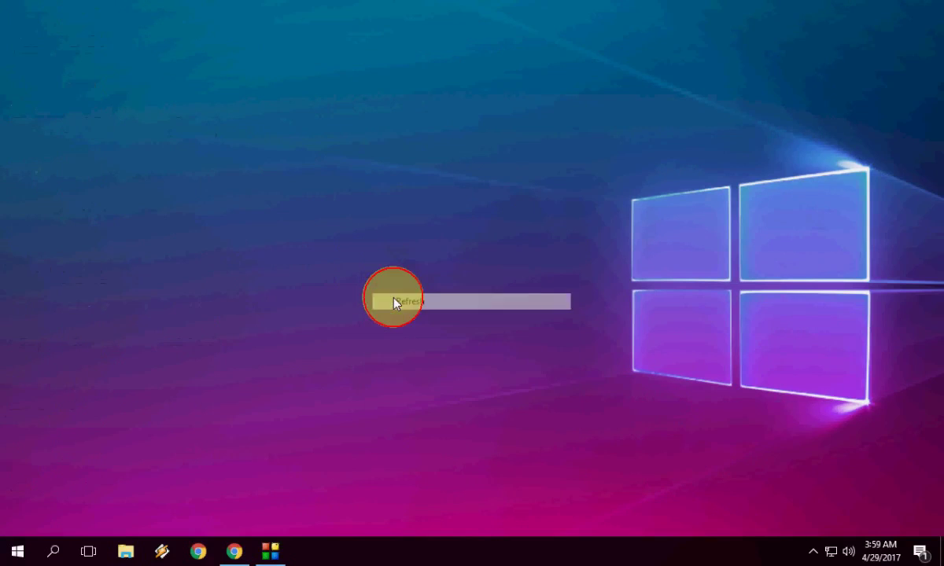